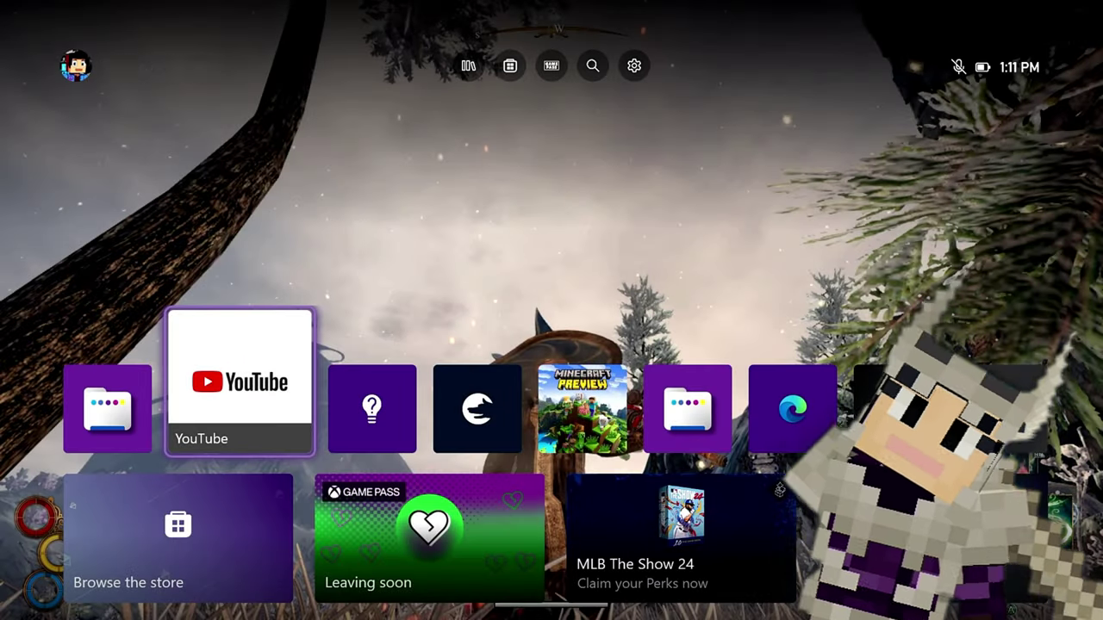
Move across the dashboard app tiles, then launch Microsoft Store from the Browse the store tile
{"action": "key", "text": "Left"}
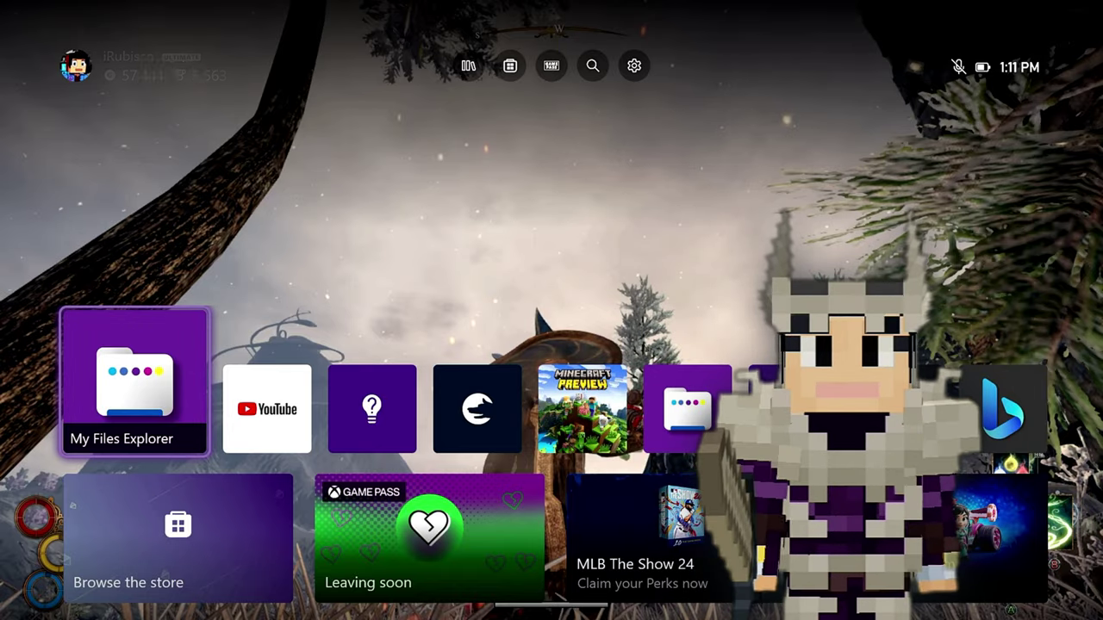
{"action": "key", "text": "Right"}
{"action": "key", "text": "Right"}
{"action": "key", "text": "Right"}
{"action": "key", "text": "Right"}
{"action": "key", "text": "Right"}
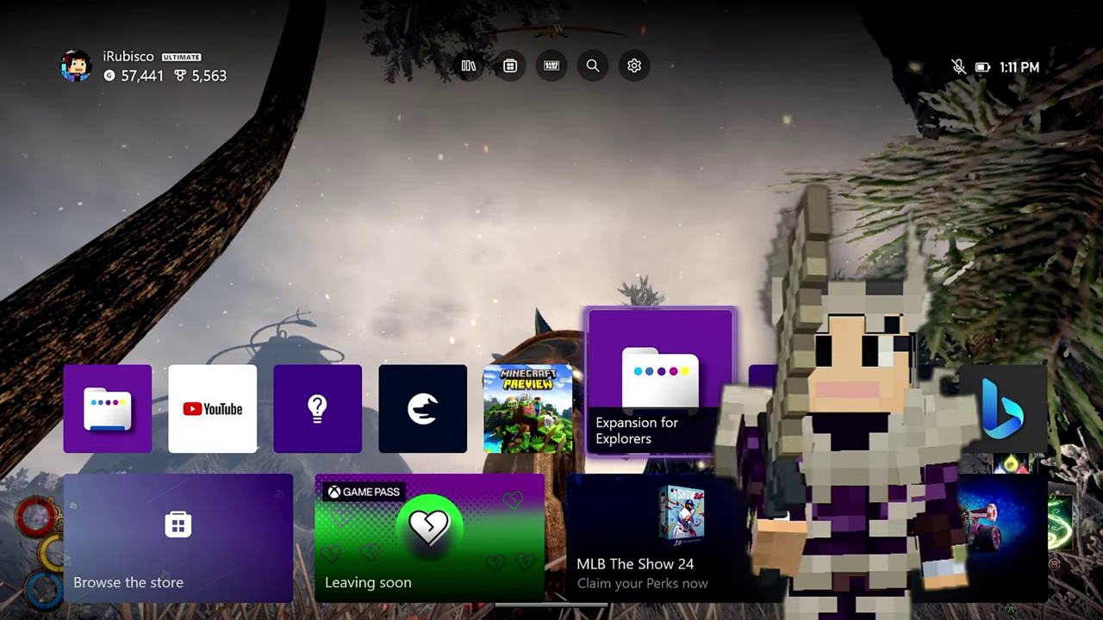
{"action": "key", "text": "Left"}
{"action": "key", "text": "Left"}
{"action": "key", "text": "Left"}
{"action": "key", "text": "Left"}
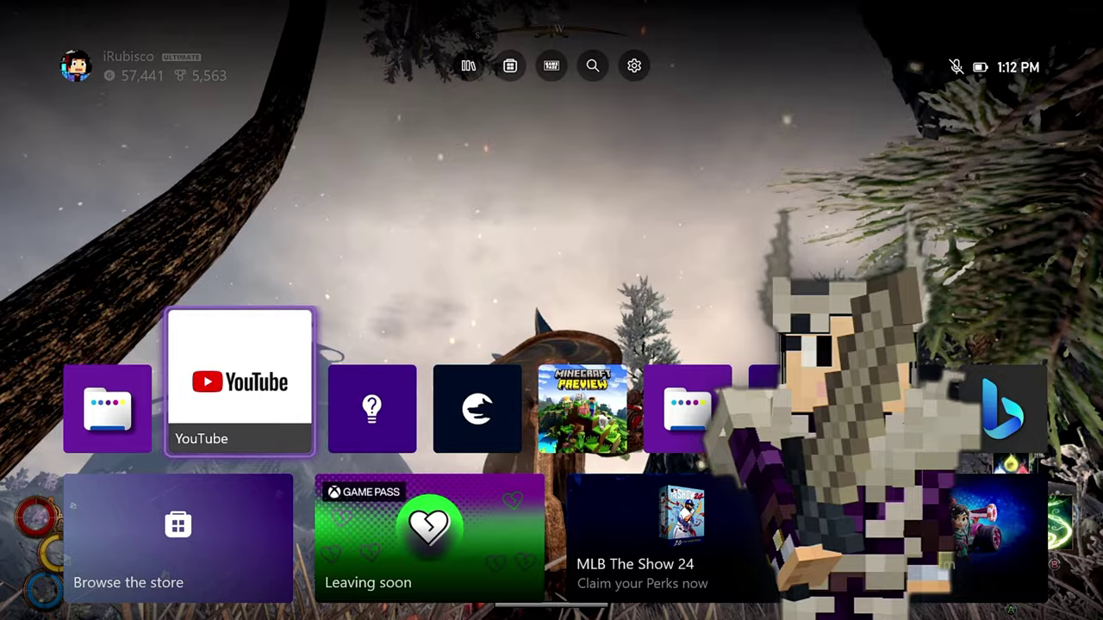
{"action": "key", "text": "Left"}
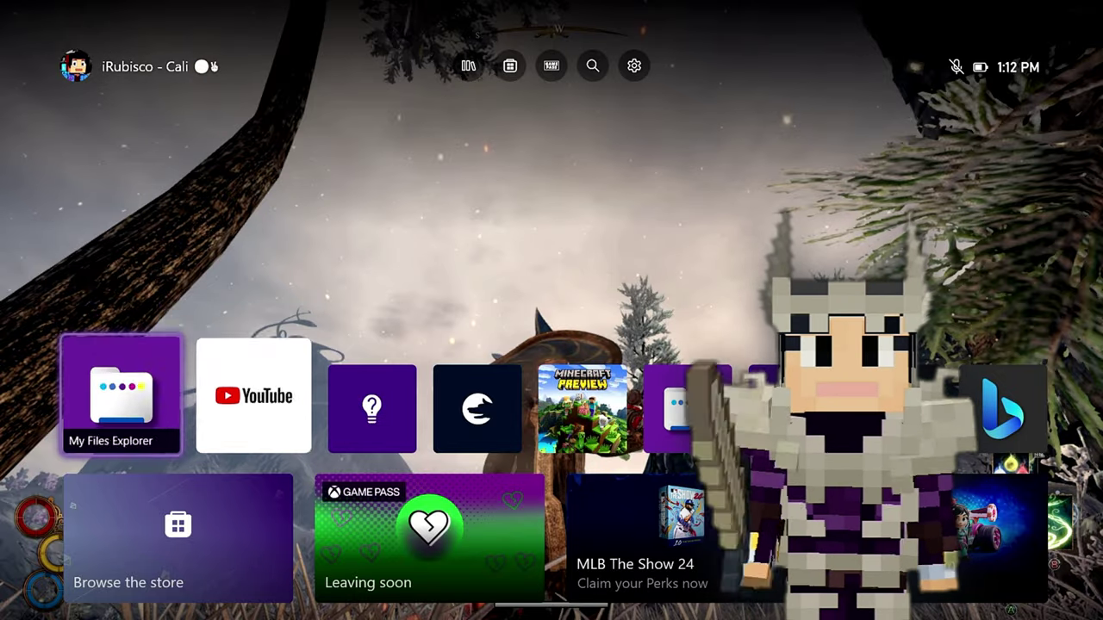
{"action": "key", "text": "Down"}
{"action": "key", "text": "Return"}
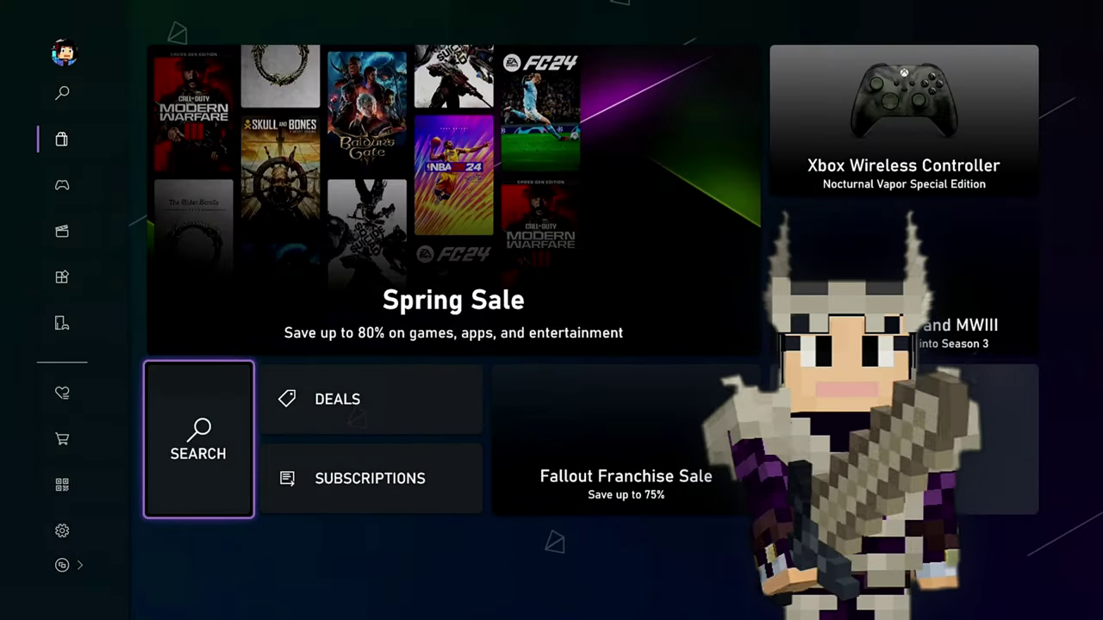
Search the Store for 'My' and open the My Files Explorer product page
{"action": "key", "text": "Return"}
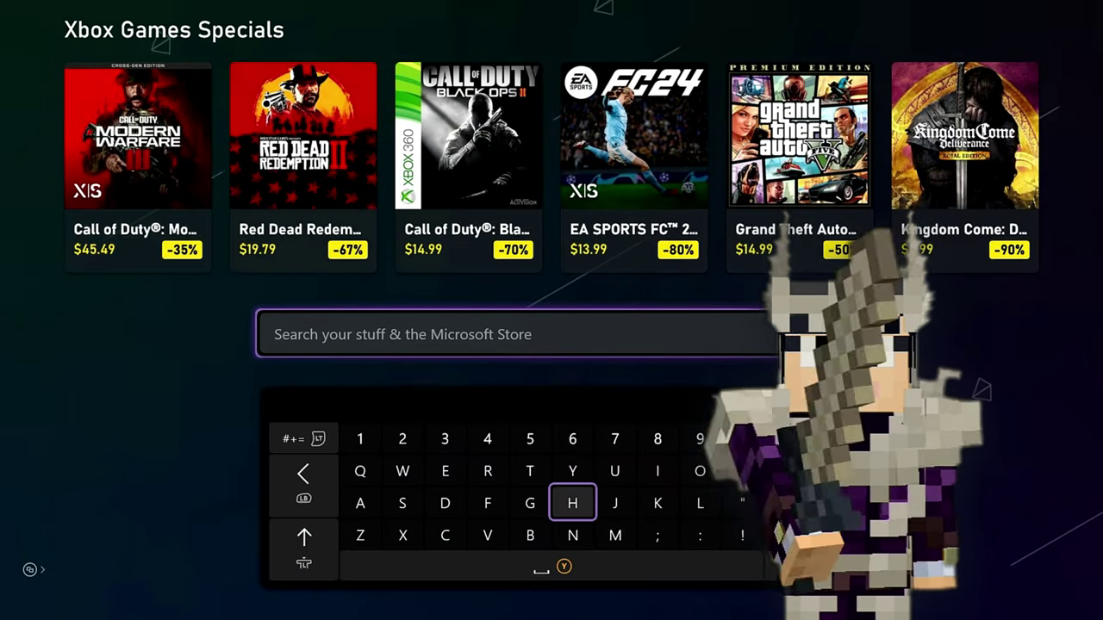
{"action": "type", "text": "My"}
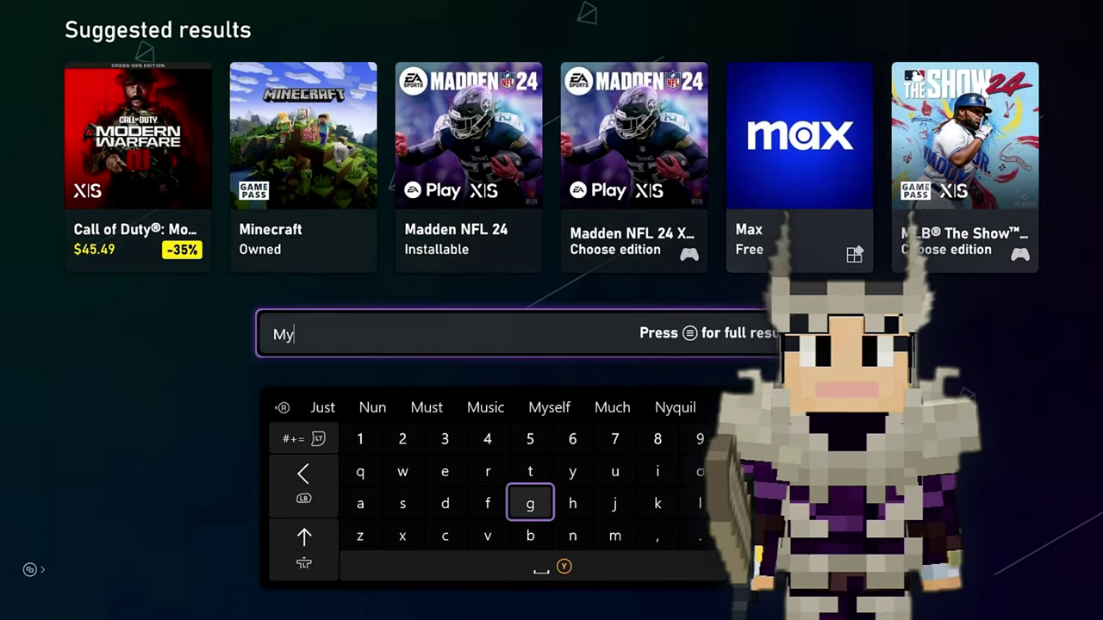
{"action": "key", "text": "Up"}
{"action": "key", "text": "Up"}
{"action": "key", "text": "Up"}
{"action": "key", "text": "Up"}
{"action": "key", "text": "Up"}
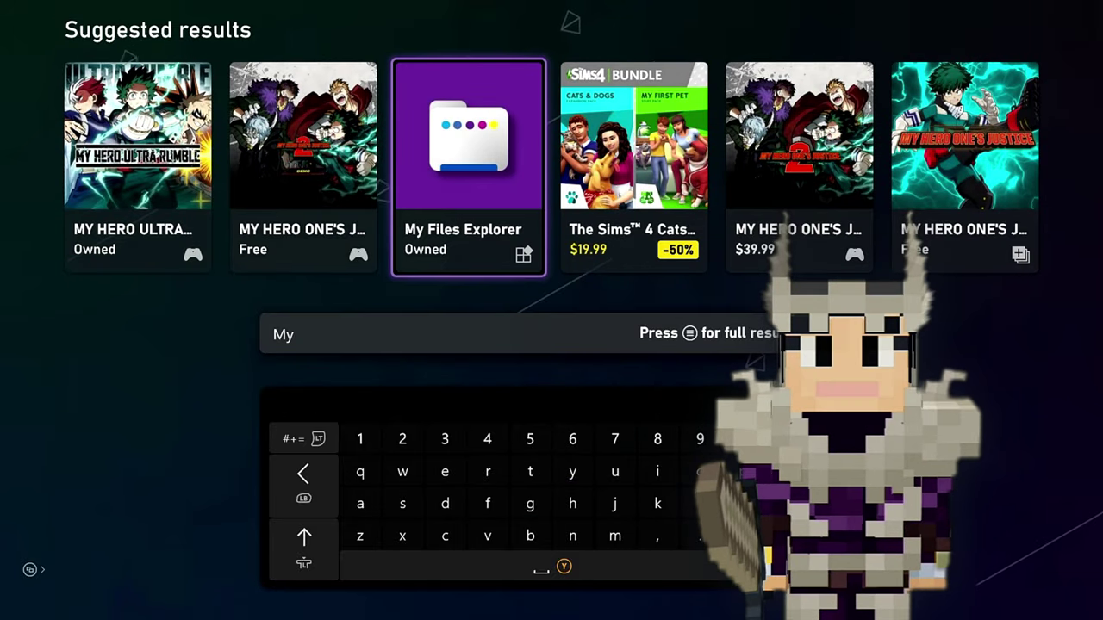
{"action": "key", "text": "Return"}
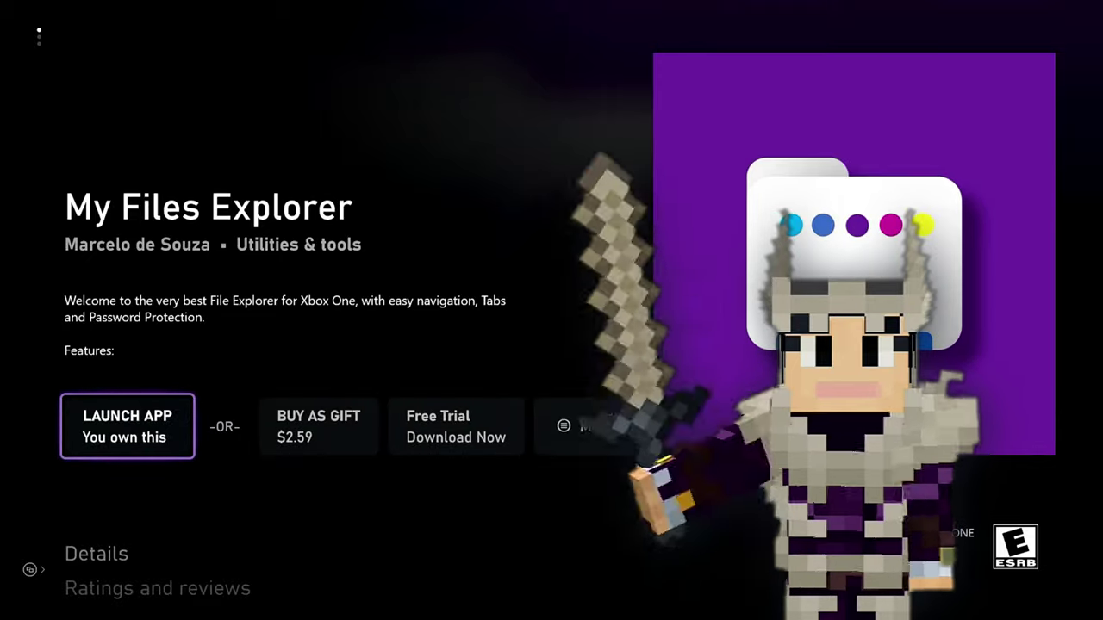
Check the app's extra options menu, then back out of the listing and Store search
{"action": "key", "text": "Right"}
{"action": "key", "text": "Right"}
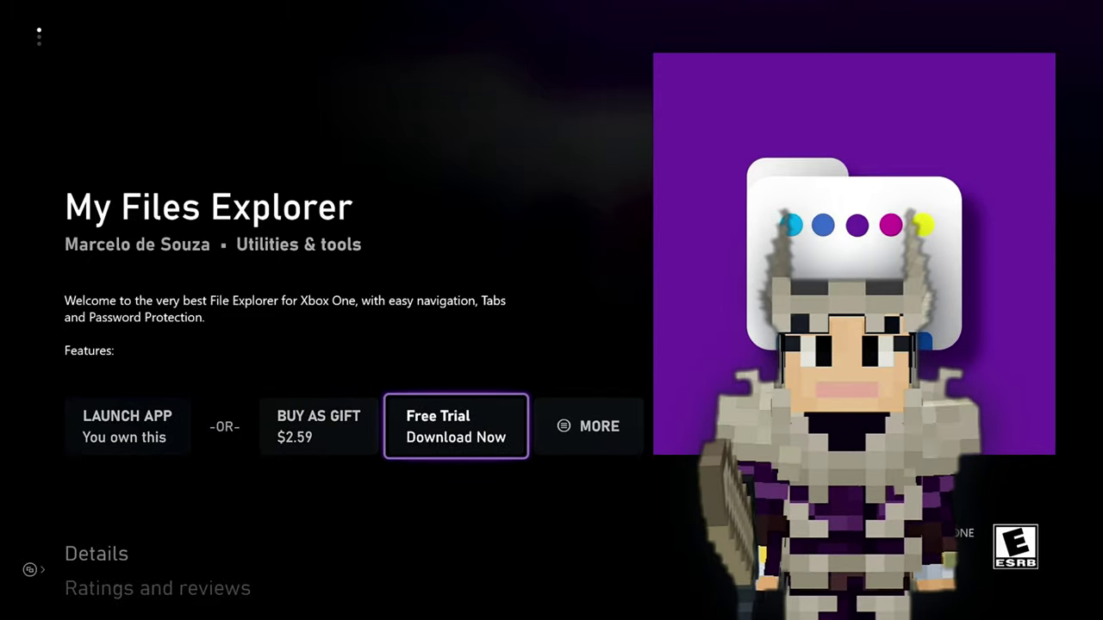
{"action": "key", "text": "Right"}
{"action": "key", "text": "Return"}
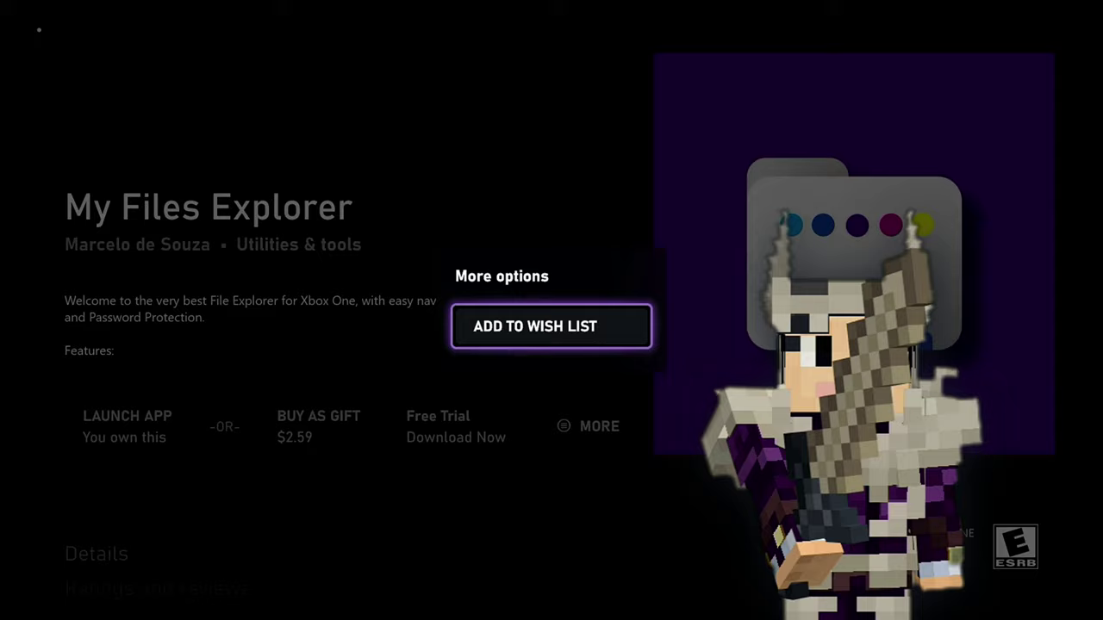
{"action": "key", "text": "Escape"}
{"action": "key", "text": "Left"}
{"action": "key", "text": "Left"}
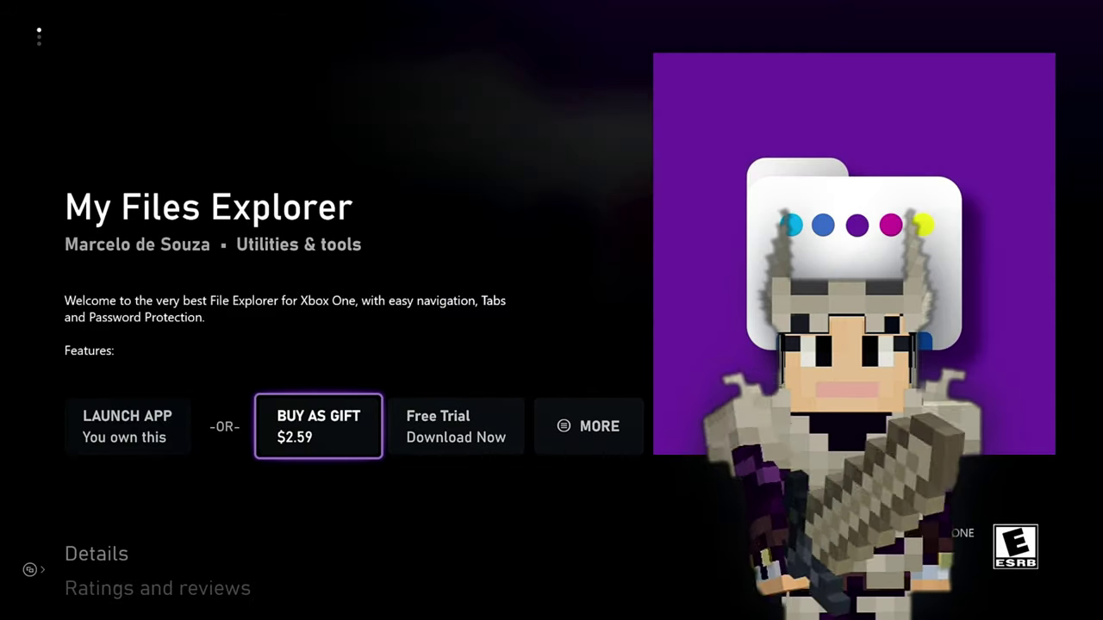
{"action": "key", "text": "Left"}
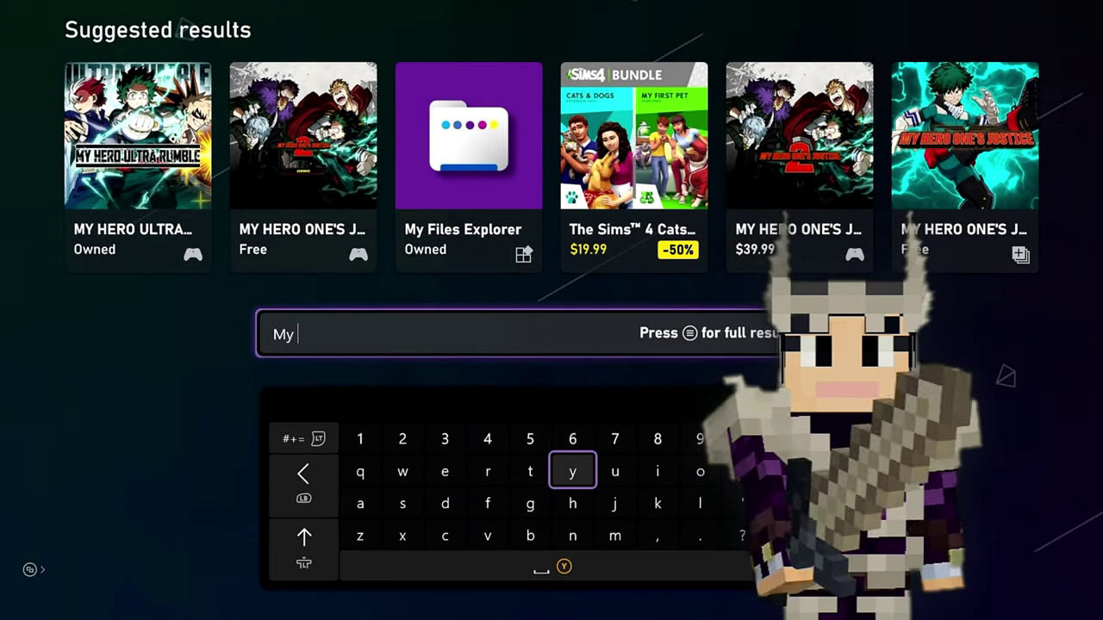
{"action": "key", "text": "Escape"}
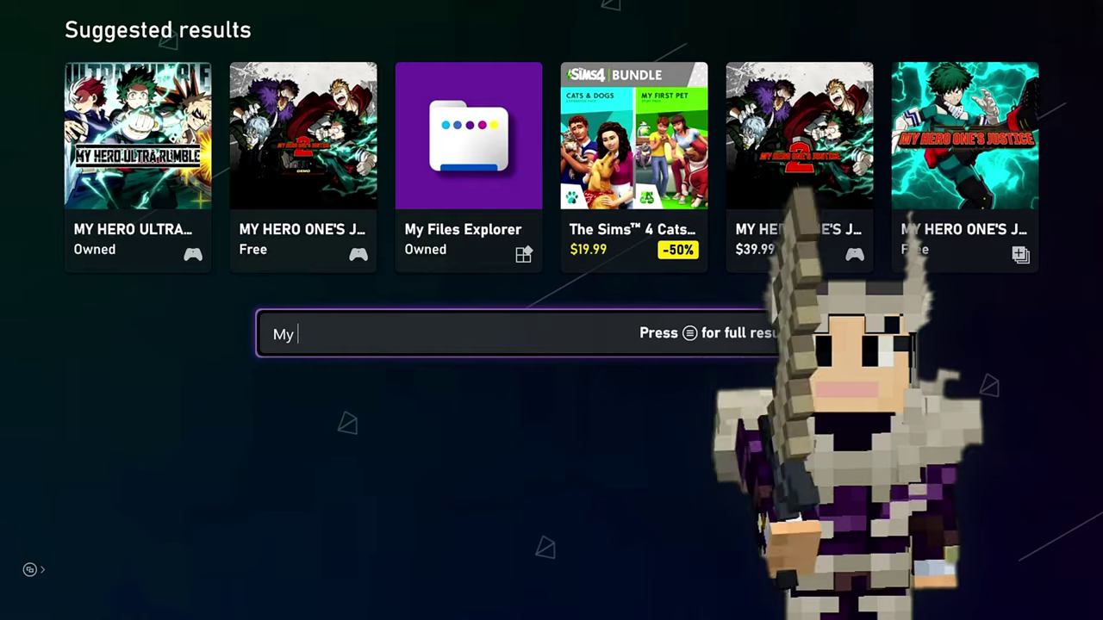
{"action": "key", "text": "Escape"}
{"action": "key", "text": "Escape"}
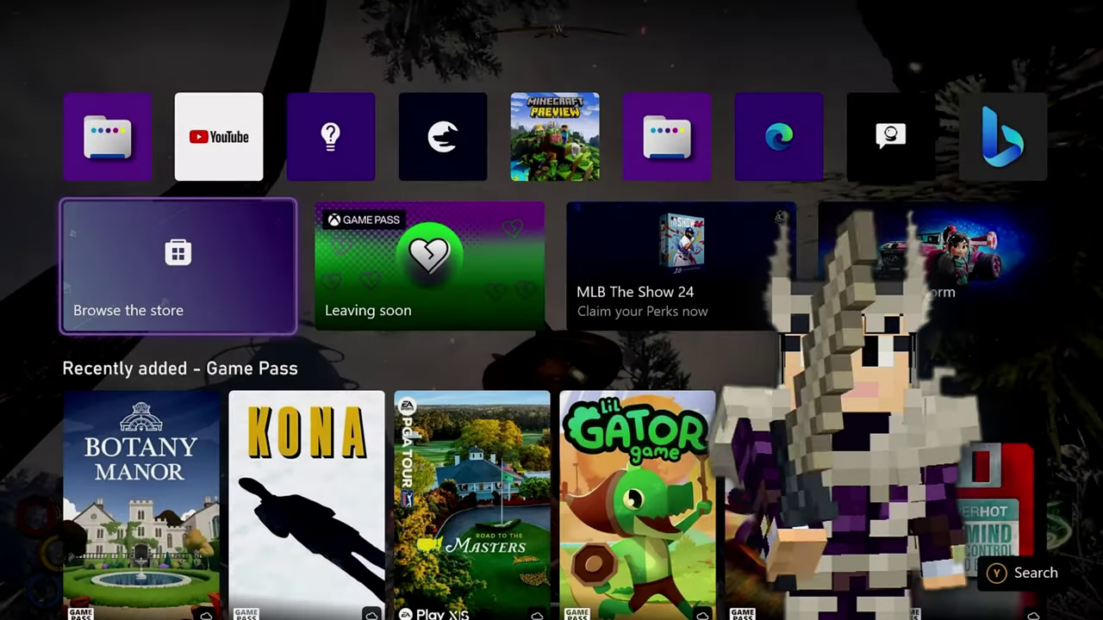
{"action": "key", "text": "Up"}
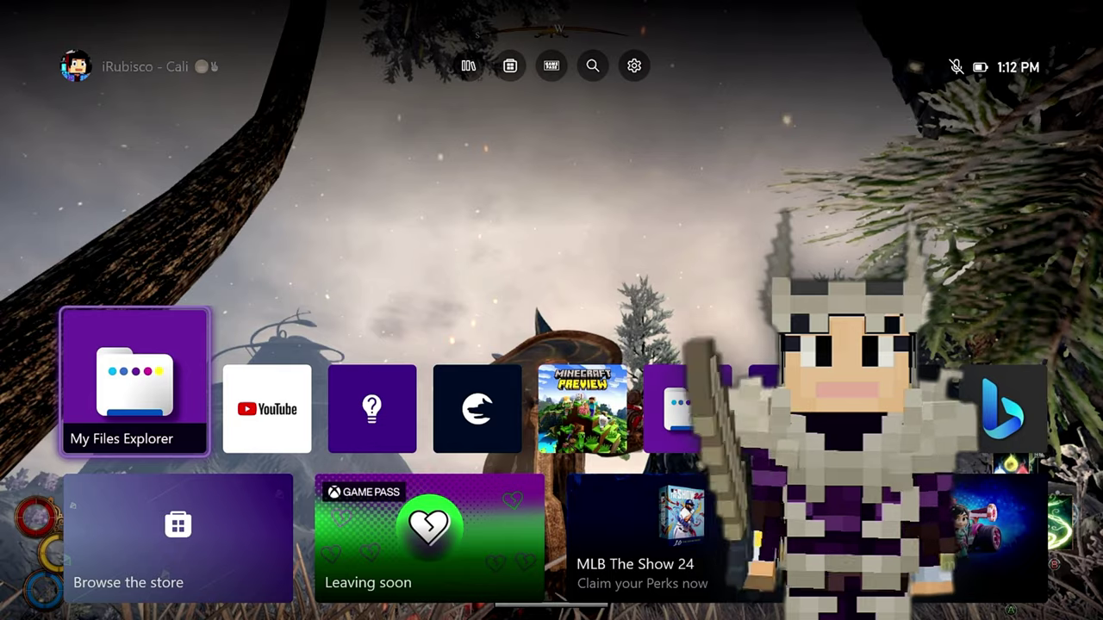
{"action": "key", "text": "Return"}
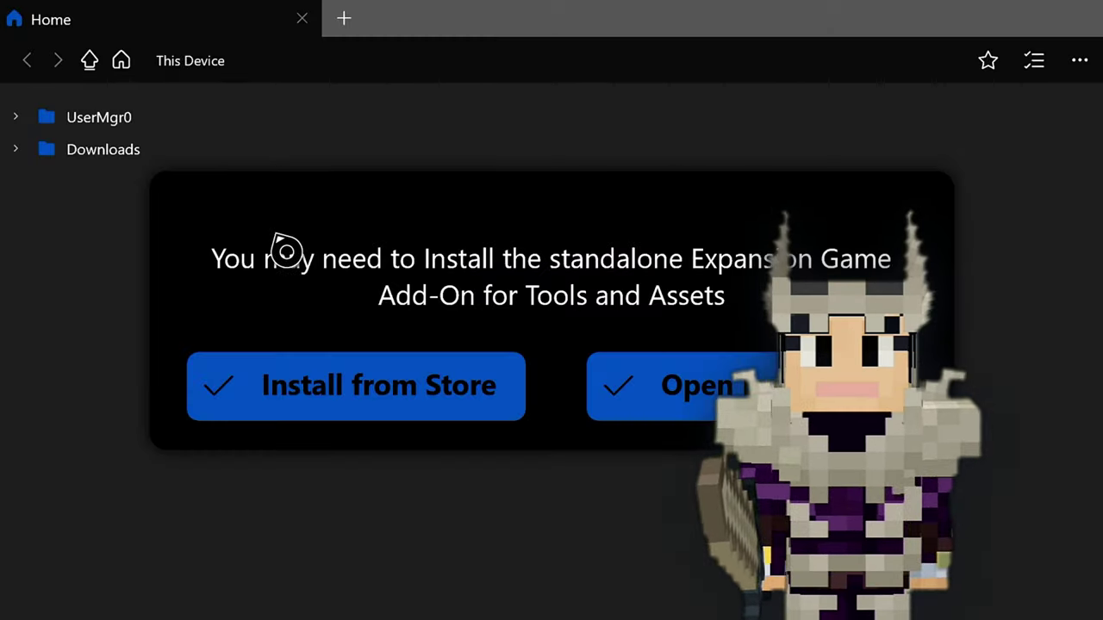
{"action": "left_click", "coordinate": [372, 419]}
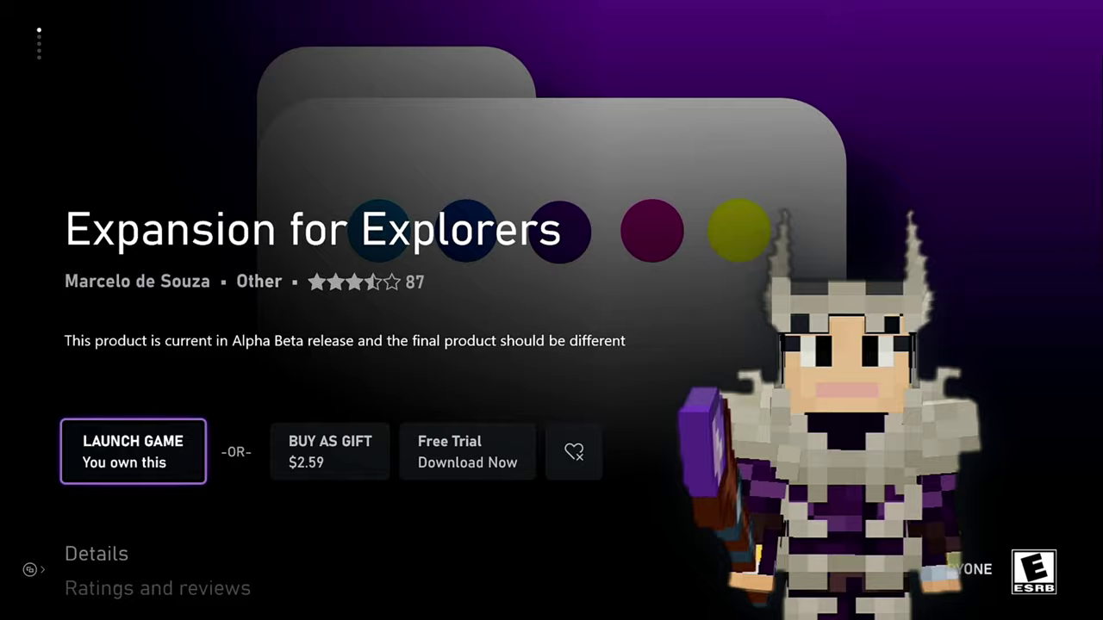
{"action": "left_click", "coordinate": [329, 451]}
{"action": "left_click", "coordinate": [467, 452]}
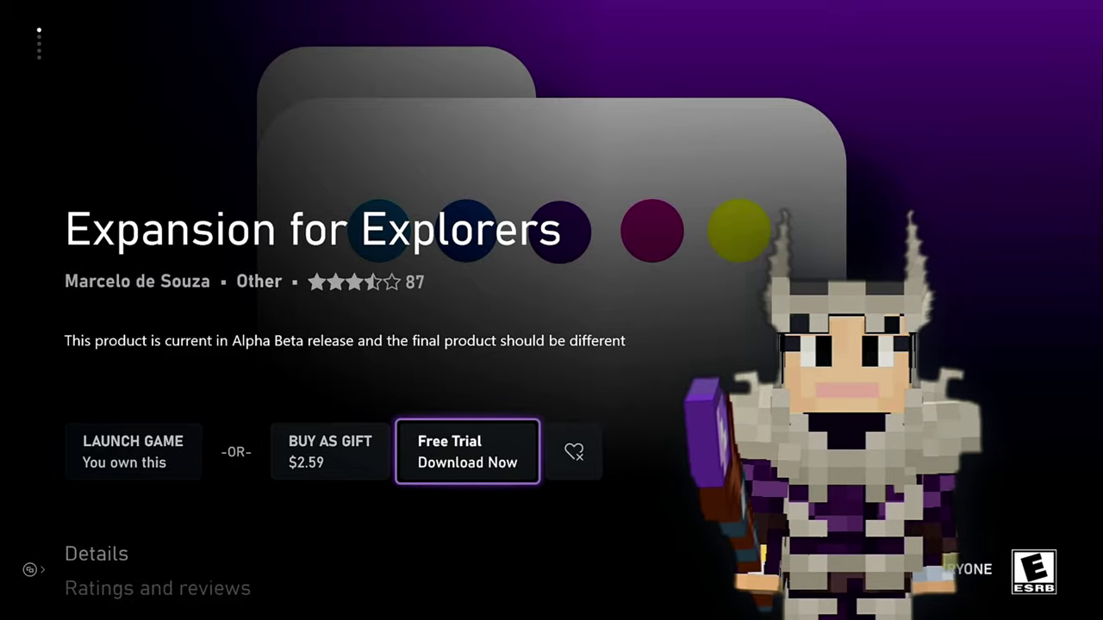
{"action": "key", "text": "Escape"}
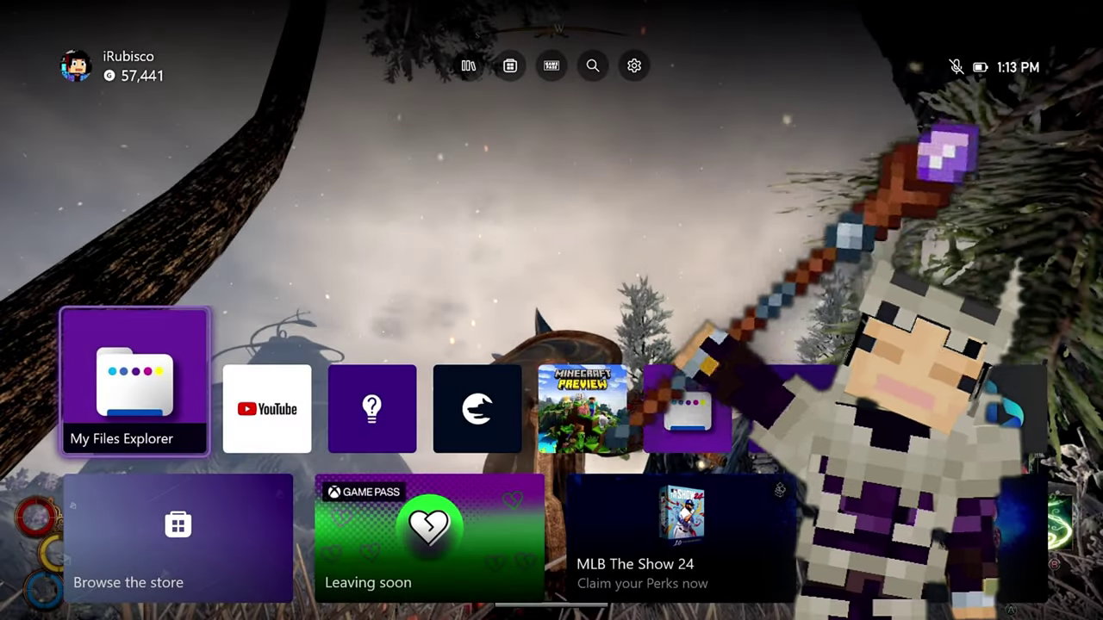
{"action": "key", "text": "Down"}
{"action": "key", "text": "Right"}
{"action": "key", "text": "Up"}
{"action": "key", "text": "Left"}
{"action": "key", "text": "Left"}
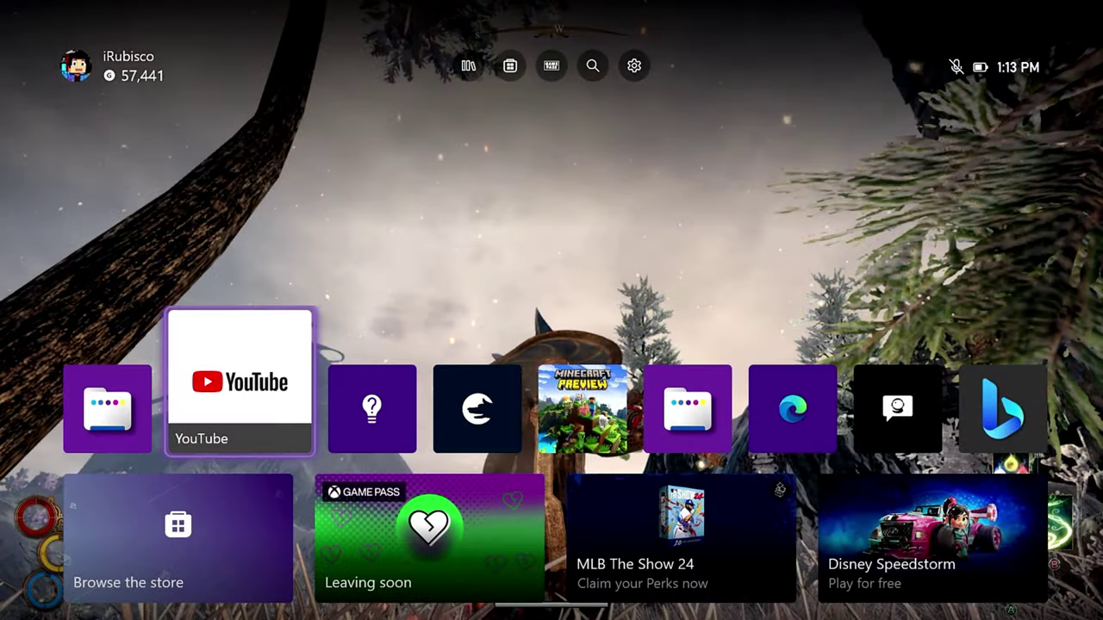
Step through the Generic Flash Disk notifications in System notifications, then close the panel
{"action": "key", "text": "Right"}
{"action": "key", "text": "Right"}
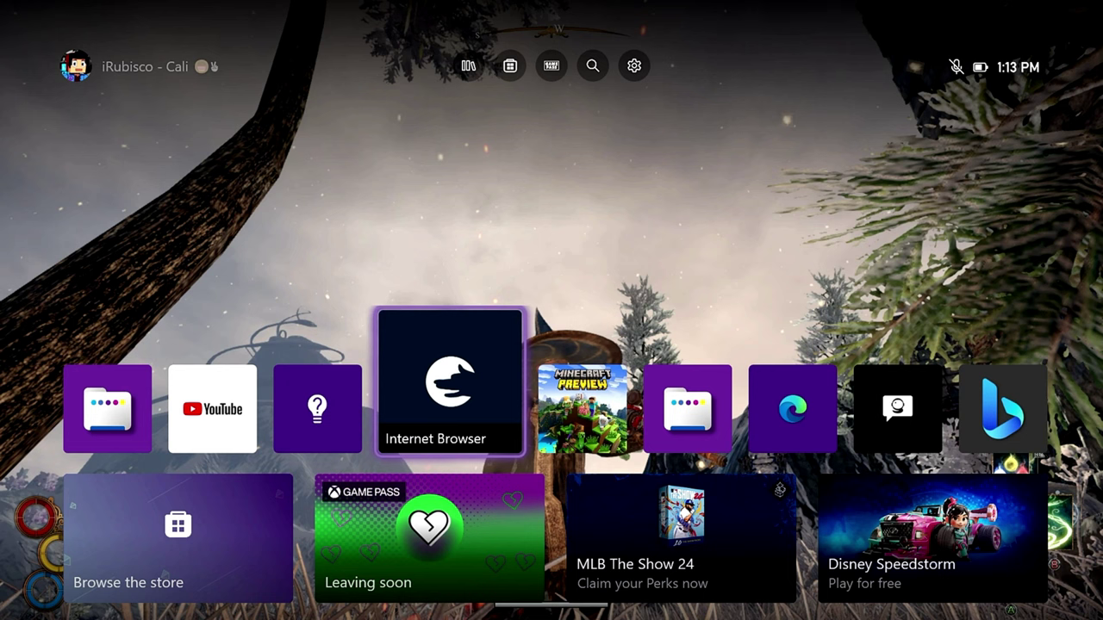
{"action": "key", "text": "Right"}
{"action": "key", "text": "Right"}
{"action": "key", "text": "Left"}
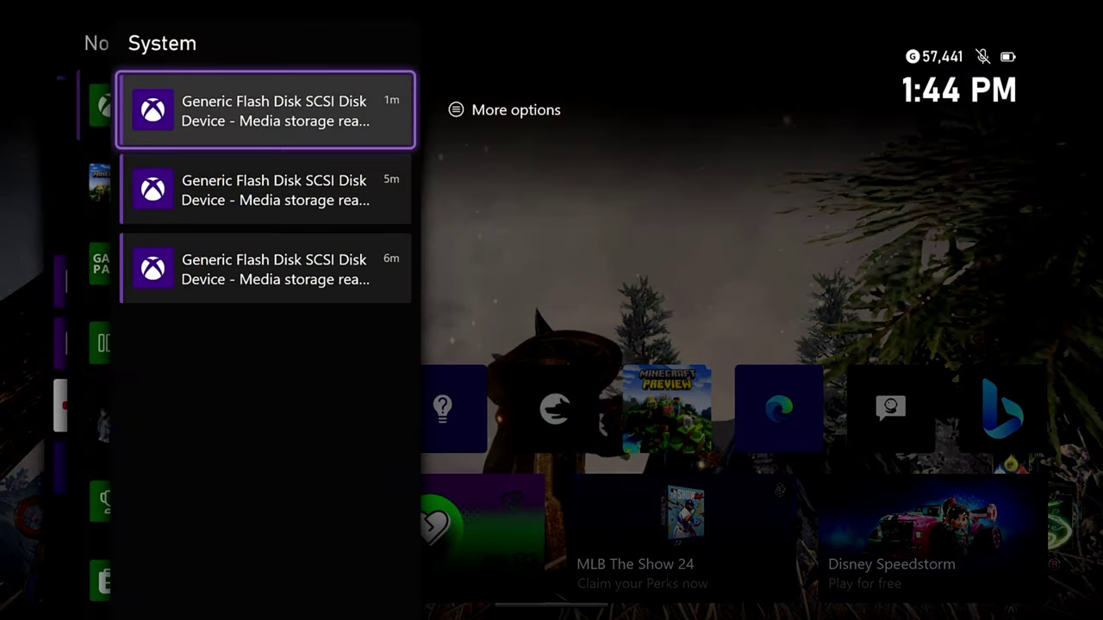
{"action": "key", "text": "Down"}
{"action": "key", "text": "Down"}
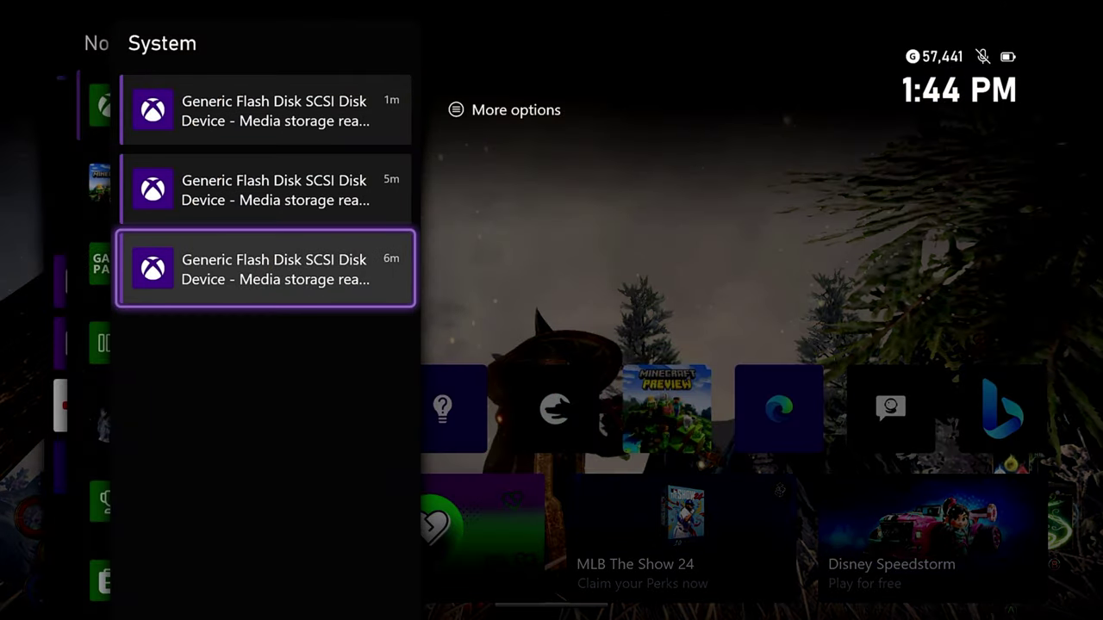
{"action": "key", "text": "Up"}
{"action": "key", "text": "Up"}
{"action": "key", "text": "Down"}
{"action": "key", "text": "Up"}
{"action": "key", "text": "Down"}
{"action": "key", "text": "Down"}
{"action": "key", "text": "Up"}
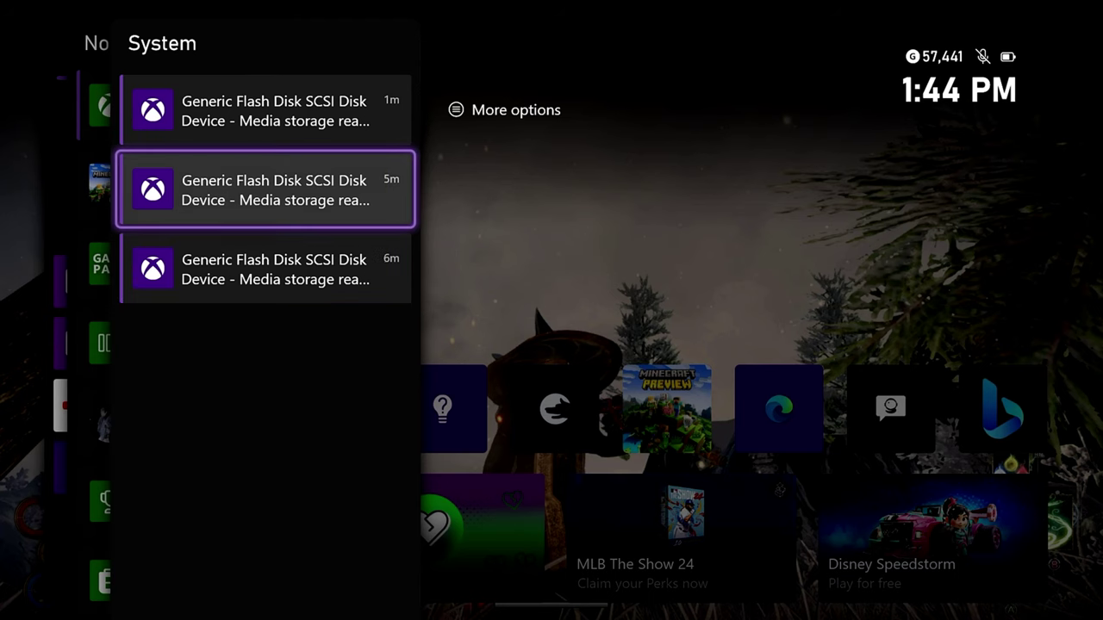
{"action": "key", "text": "Up"}
{"action": "key", "text": "Down"}
{"action": "key", "text": "Escape"}
{"action": "key", "text": "Down"}
{"action": "key", "text": "Down"}
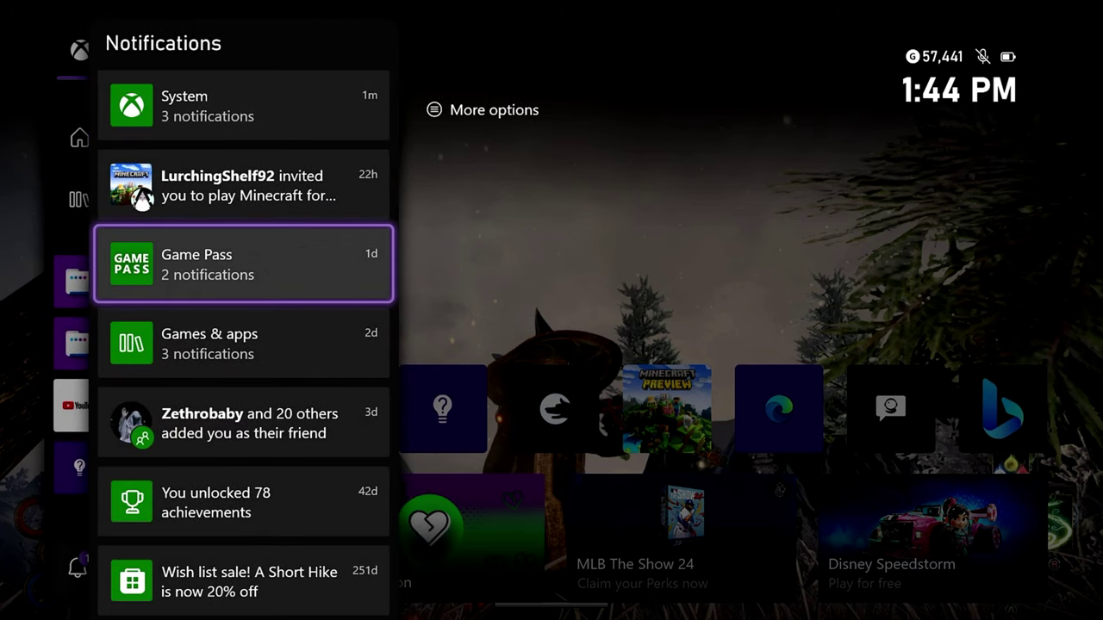
{"action": "key", "text": "Up"}
{"action": "key", "text": "Up"}
{"action": "key", "text": "Escape"}
Reopen notifications, recheck the newest flash disk notification, and back out of the guide to Home
{"action": "key", "text": "Right"}
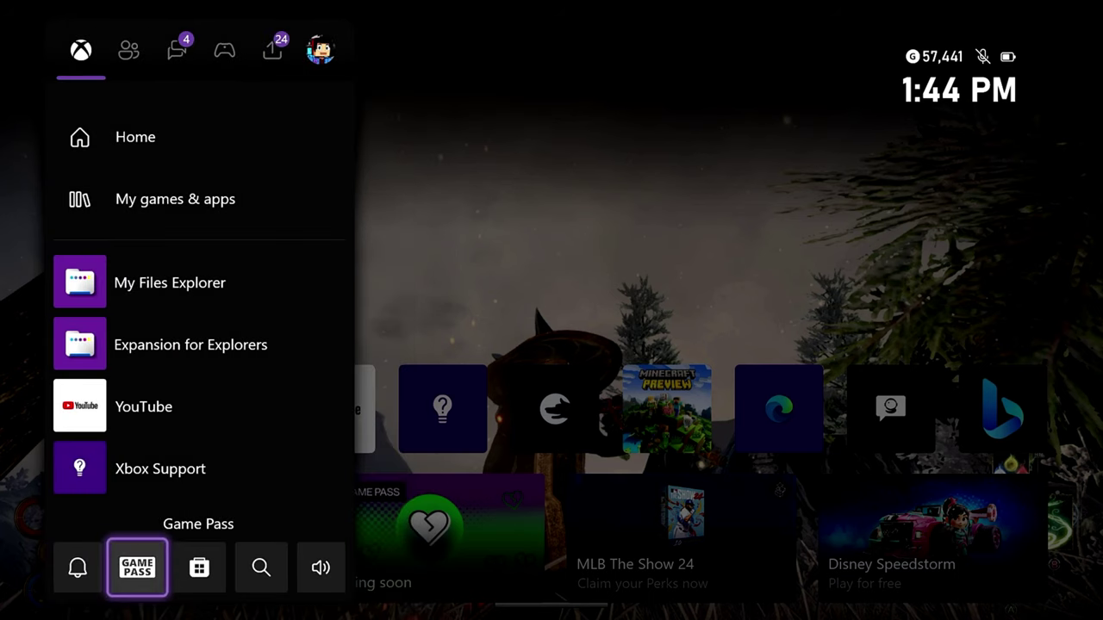
{"action": "key", "text": "Left"}
{"action": "key", "text": "Return"}
{"action": "key", "text": "Return"}
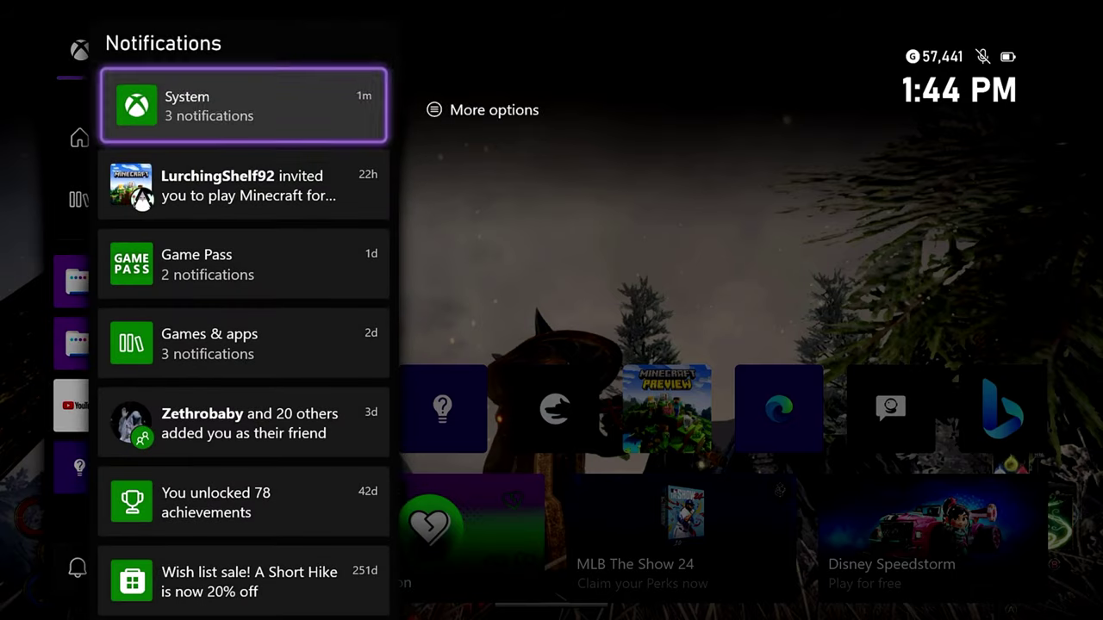
{"action": "key", "text": "Down"}
{"action": "key", "text": "Down"}
{"action": "key", "text": "Up"}
{"action": "key", "text": "Up"}
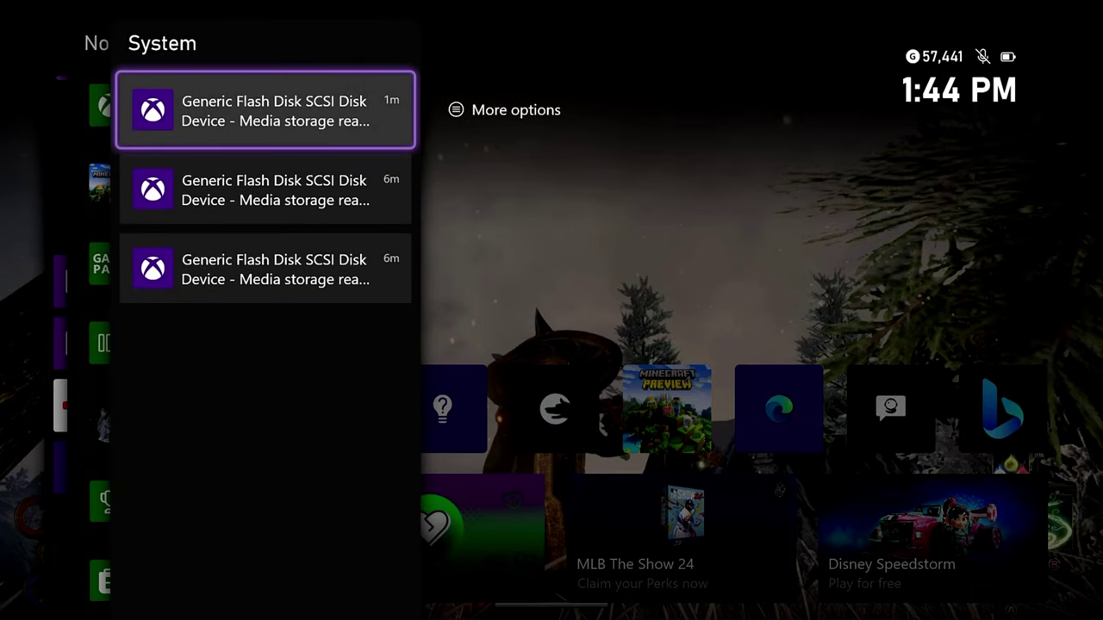
{"action": "key", "text": "Down"}
{"action": "key", "text": "Down"}
{"action": "key", "text": "Up"}
{"action": "key", "text": "Up"}
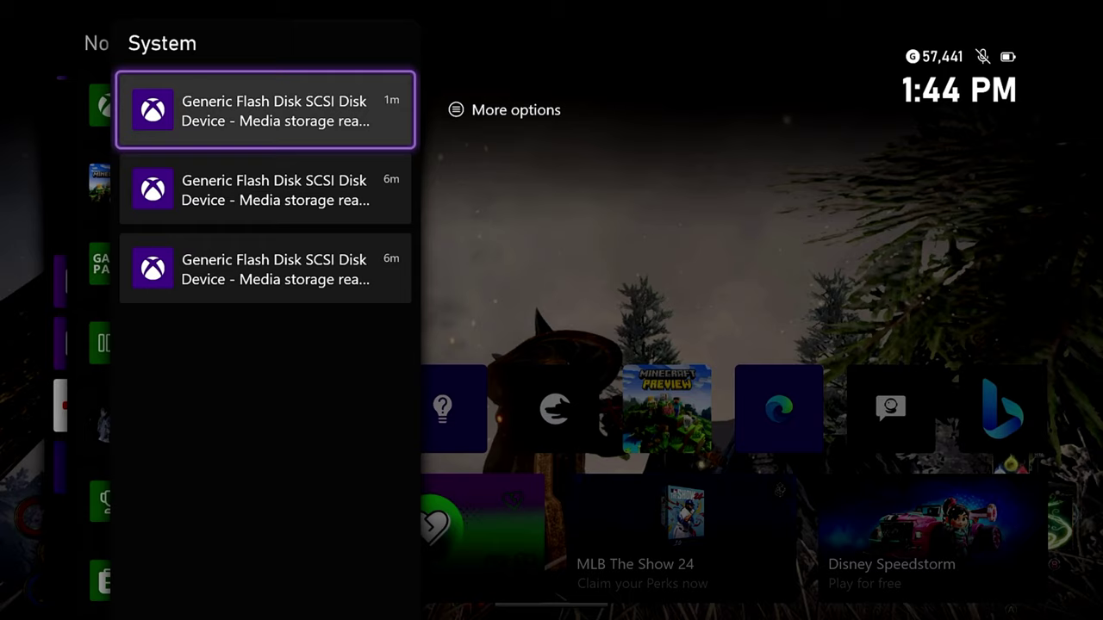
{"action": "key", "text": "Escape"}
{"action": "key", "text": "Escape"}
{"action": "key", "text": "Up"}
{"action": "key", "text": "Up"}
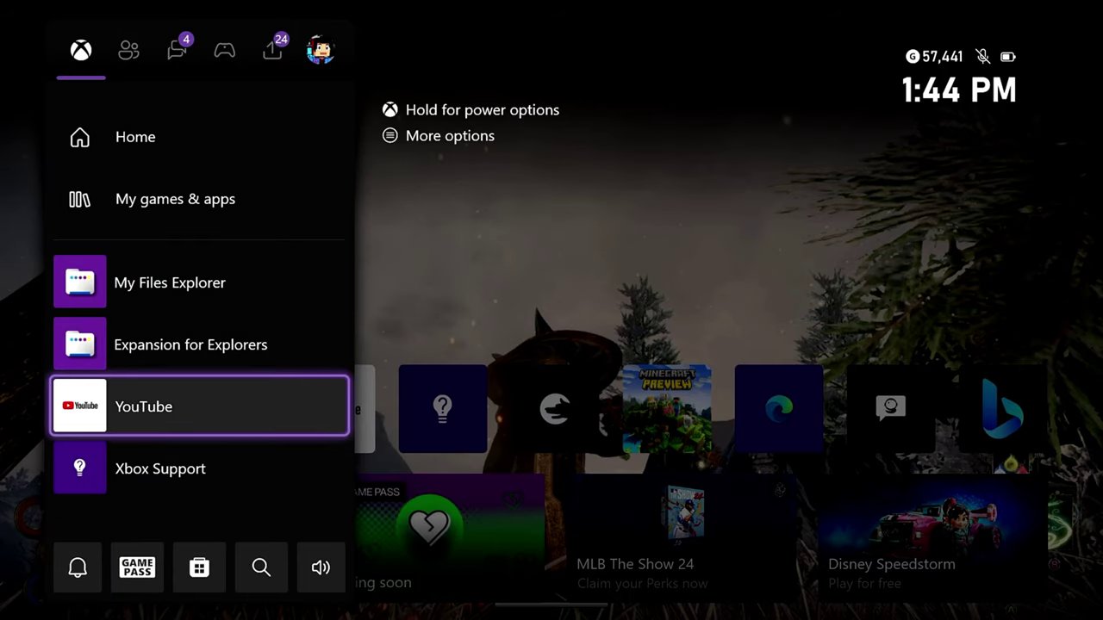
{"action": "key", "text": "Escape"}
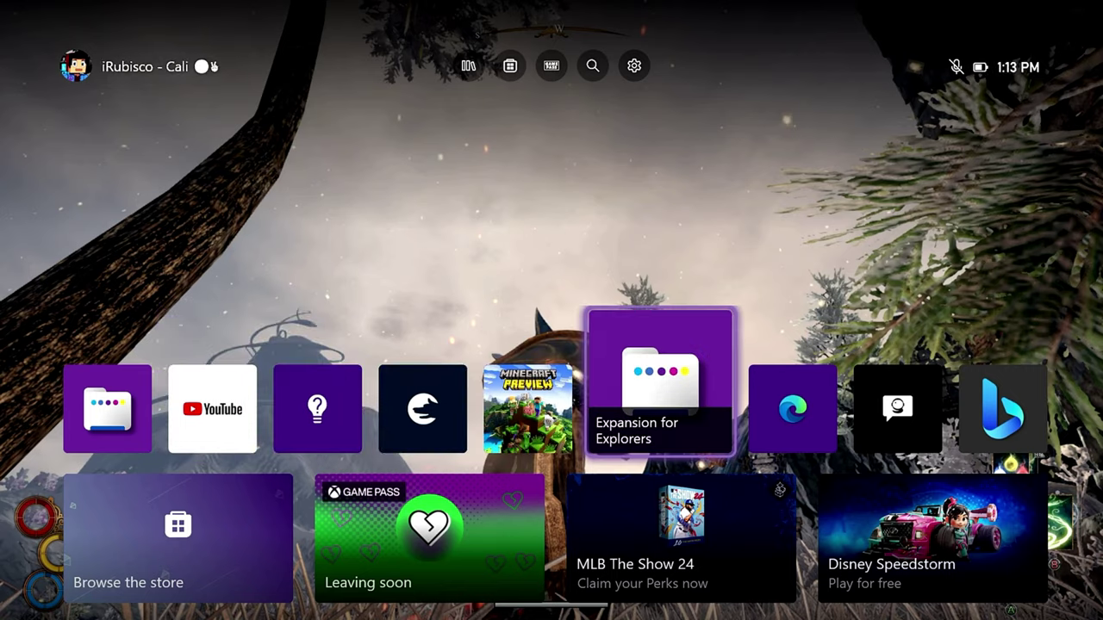
Launch Expansion for Explorers, open Removable Disk (D:) under Removable Storage Devices, then go back one level
{"action": "key", "text": "Return"}
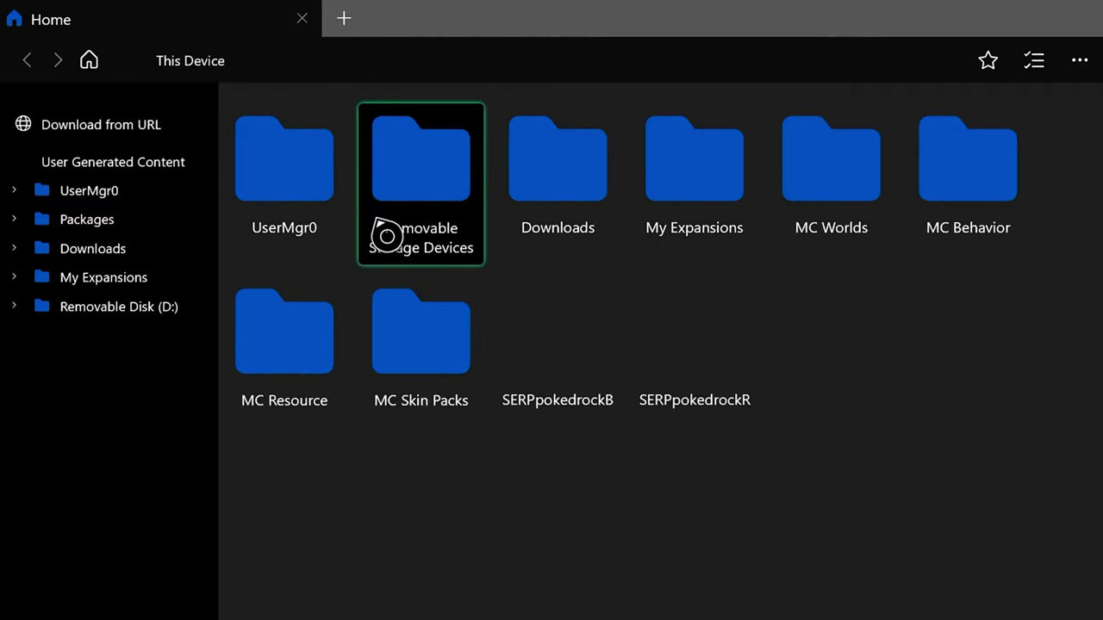
{"action": "left_click", "coordinate": [419, 220]}
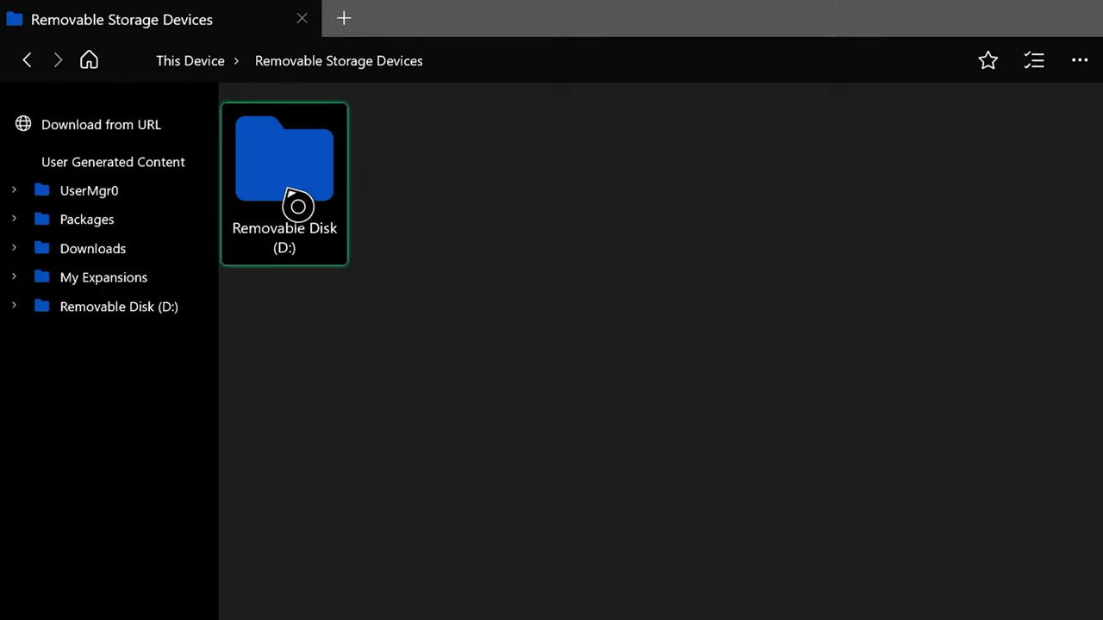
{"action": "left_click", "coordinate": [298, 206]}
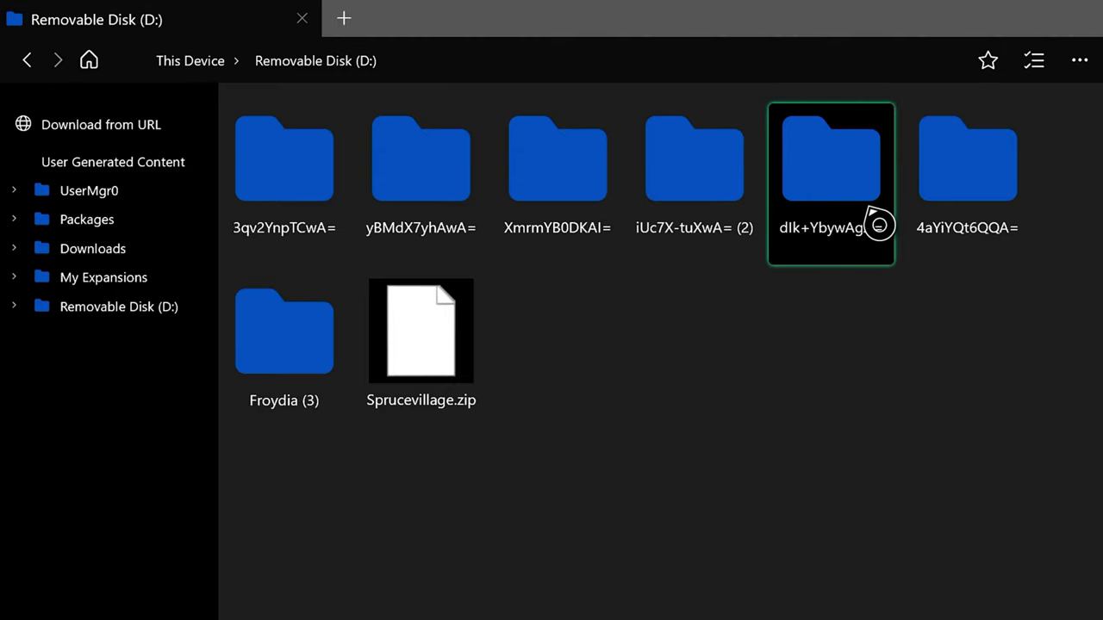
{"action": "key", "text": "alt+Left"}
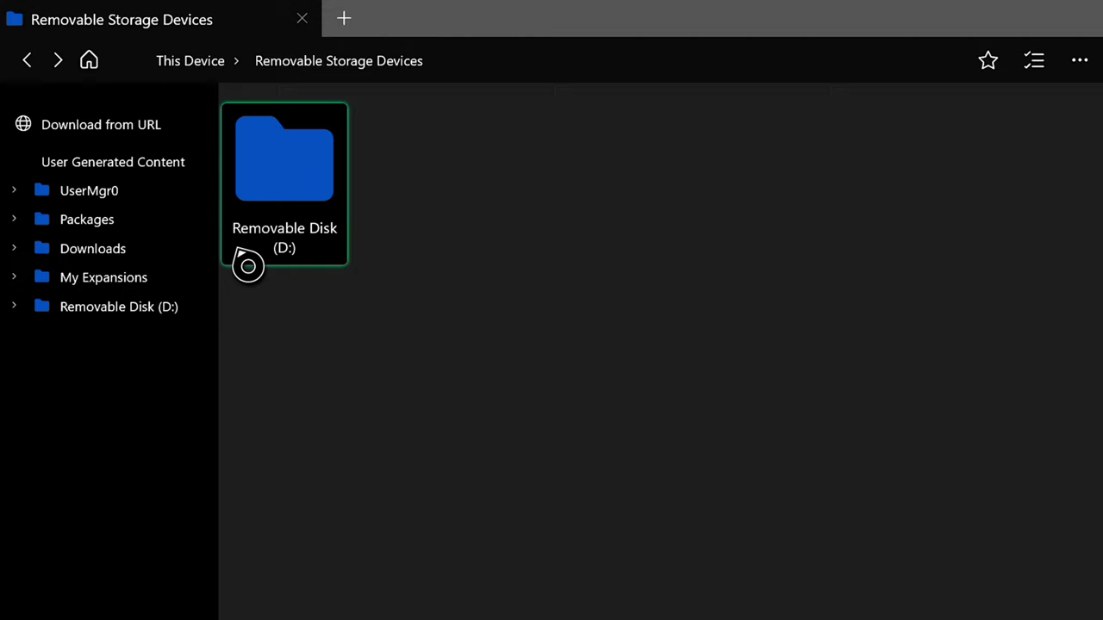
Open My Expansions, then the Local Packages folder, and scroll through the installed package folders
{"action": "left_click", "coordinate": [105, 285]}
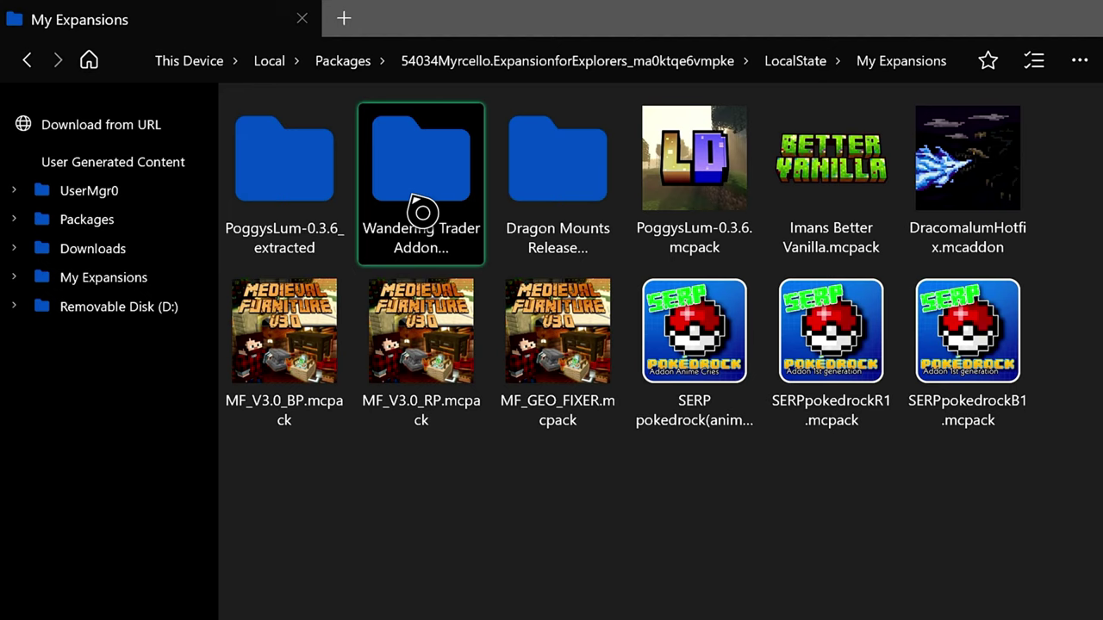
{"action": "left_click", "coordinate": [149, 238]}
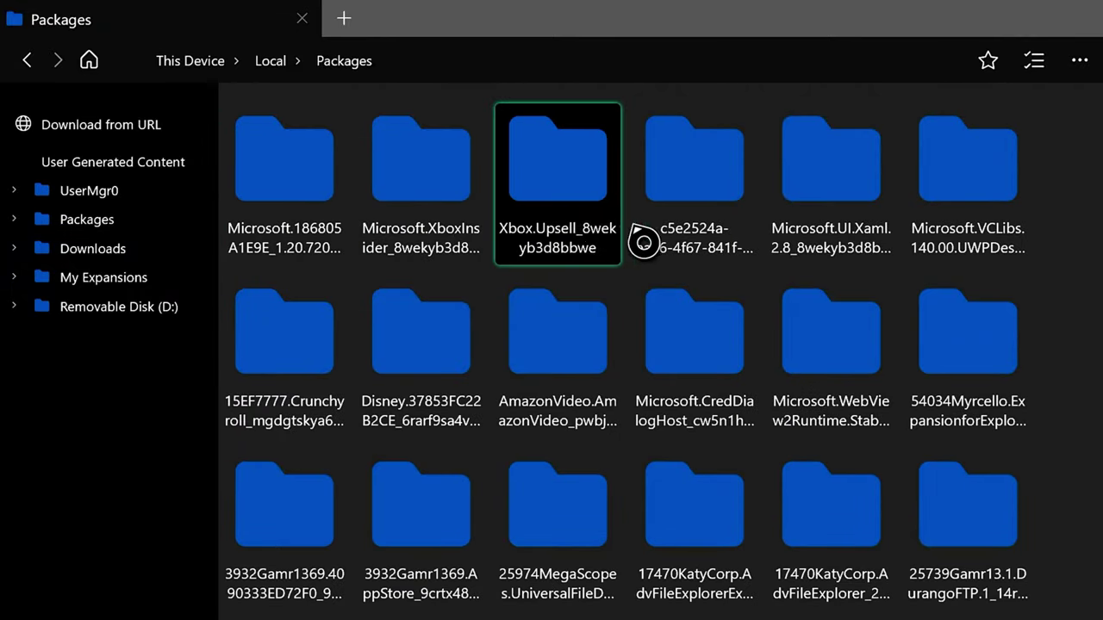
{"action": "scroll", "coordinate": [680, 243], "scroll_direction": "down", "scroll_amount": 5}
{"action": "scroll", "coordinate": [710, 246], "scroll_direction": "down", "scroll_amount": 7}
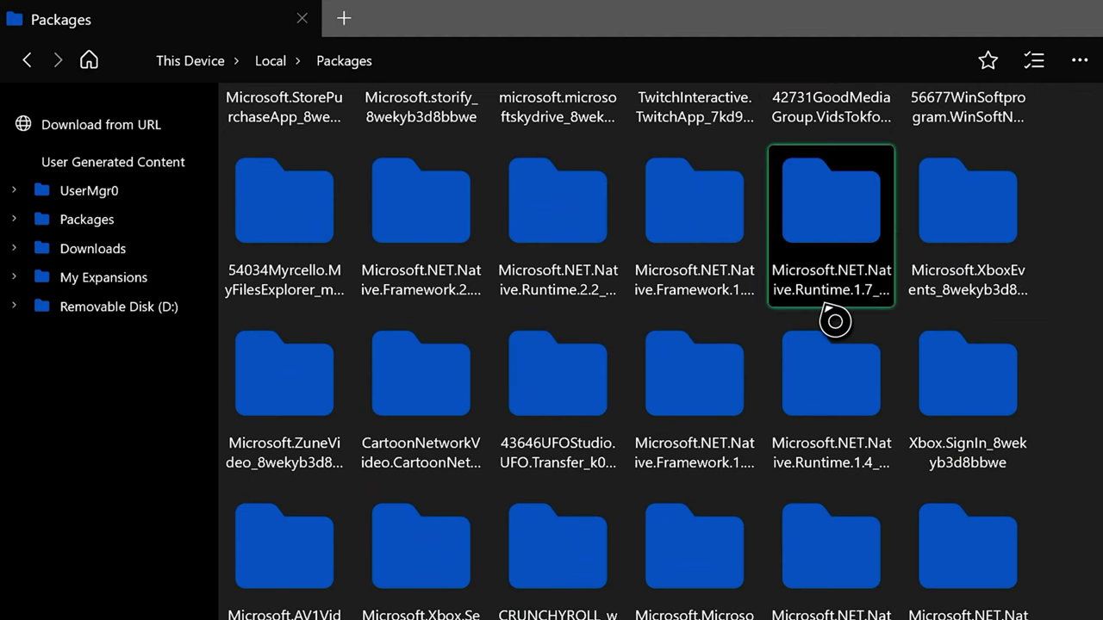
{"action": "scroll", "coordinate": [834, 319], "scroll_direction": "down", "scroll_amount": 3}
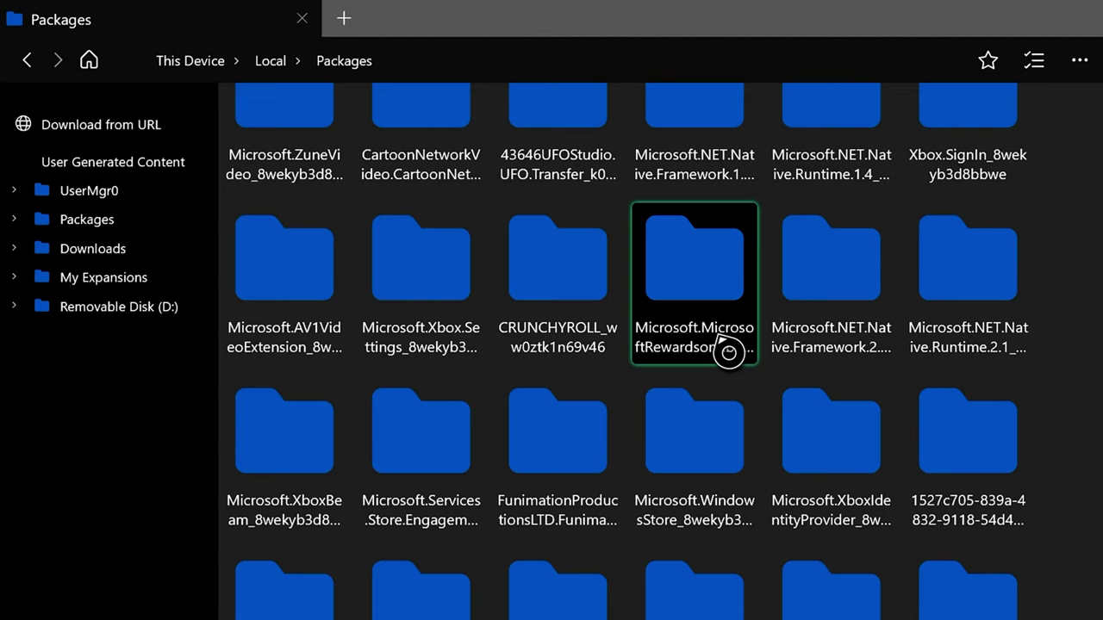
{"action": "scroll", "coordinate": [689, 351], "scroll_direction": "down", "scroll_amount": 2}
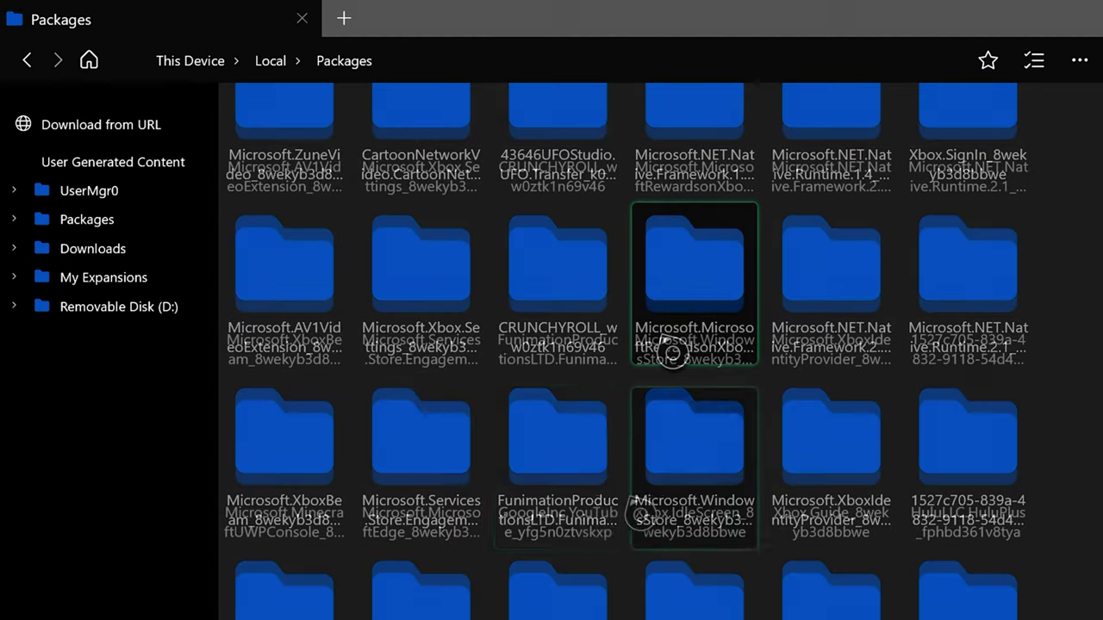
Browse Microsoft.MinecraftUWPConsole > LocalState > games > com.mojang > minecraftWorlds
{"action": "left_click", "coordinate": [278, 445]}
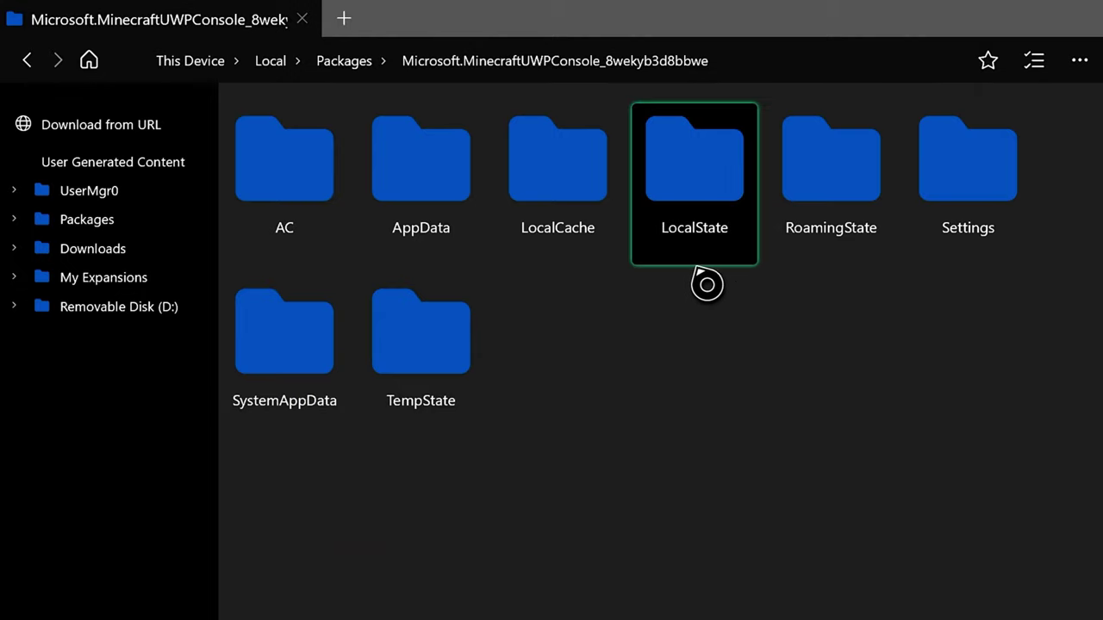
{"action": "left_click", "coordinate": [741, 265]}
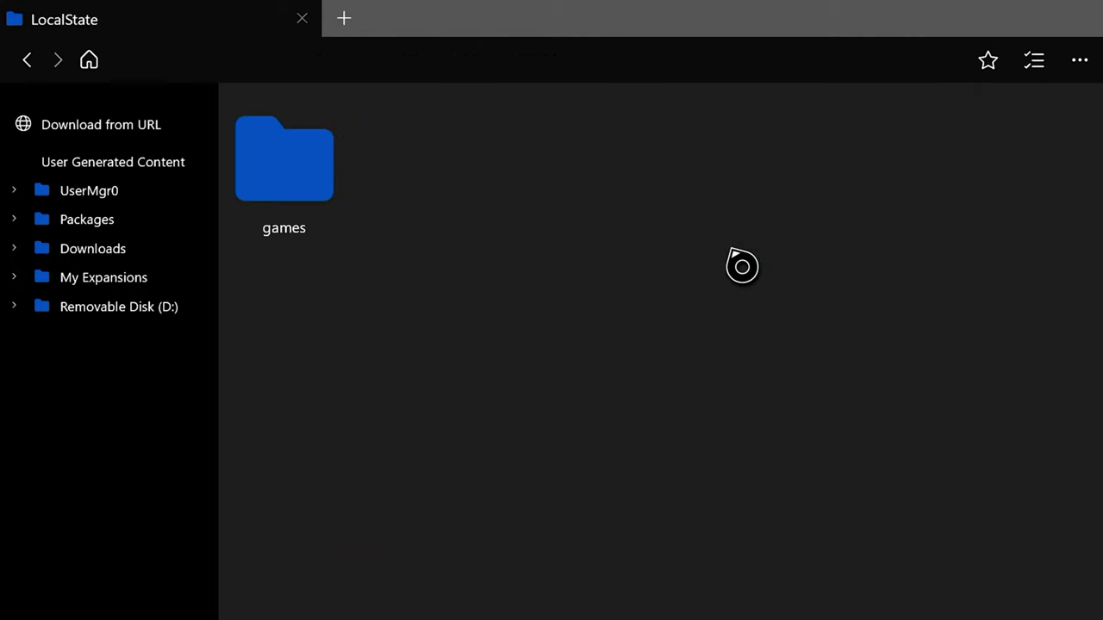
{"action": "left_click", "coordinate": [277, 212]}
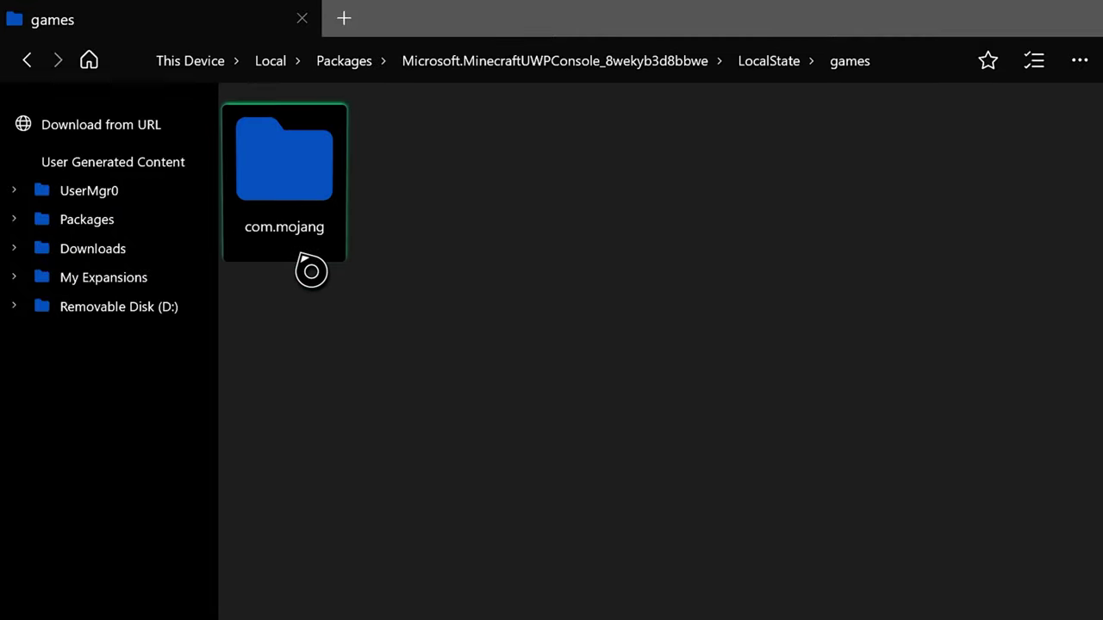
{"action": "left_click", "coordinate": [301, 298]}
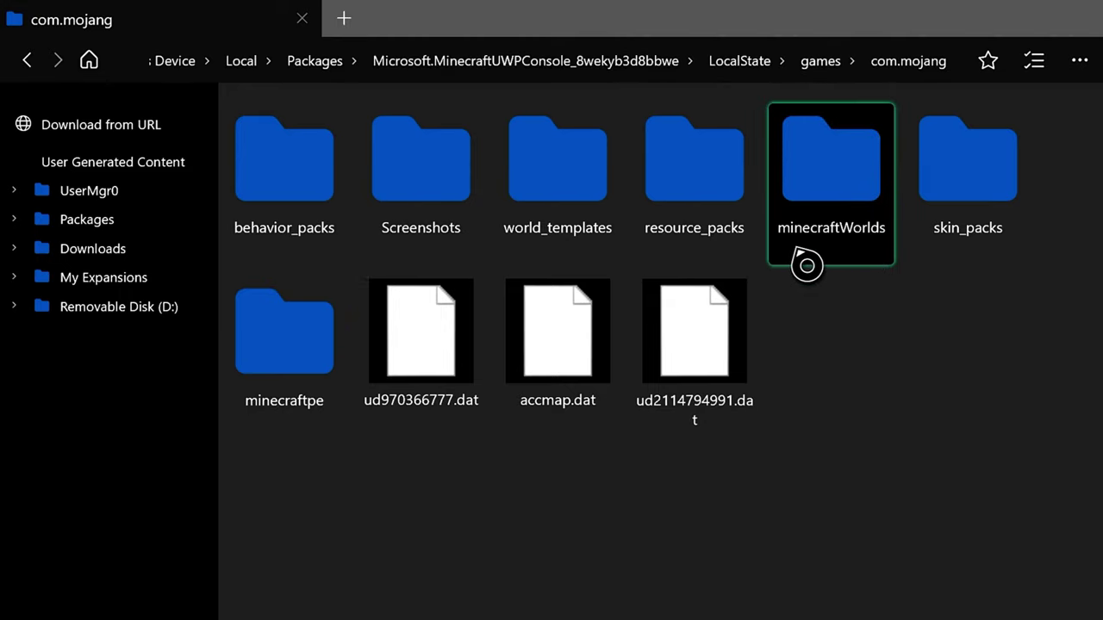
{"action": "left_click", "coordinate": [840, 265]}
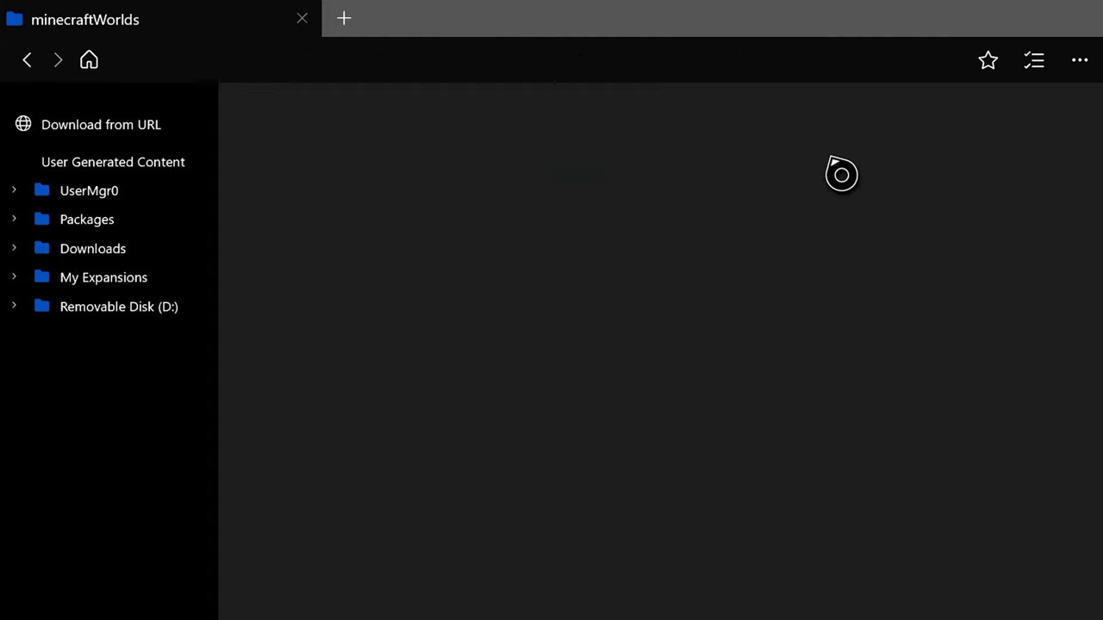